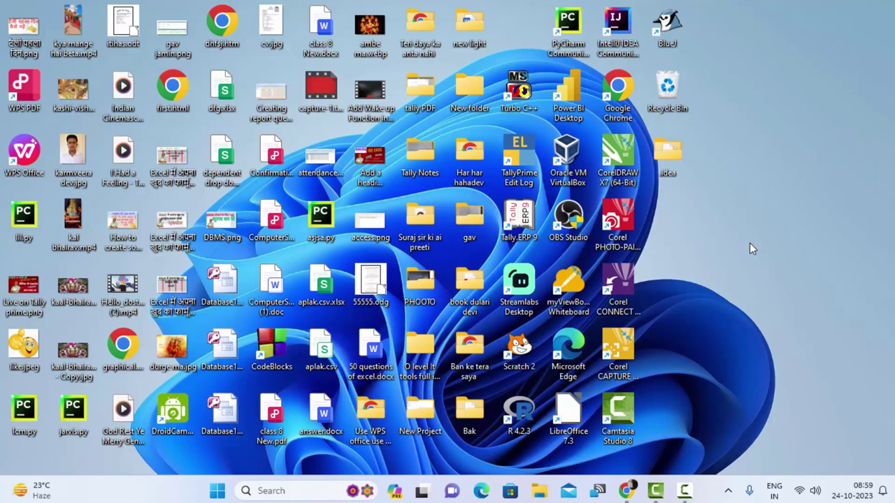
Step: Launch TallyPrime Edit Log from the desktop and continue in Educational Mode
double_click(528, 152)
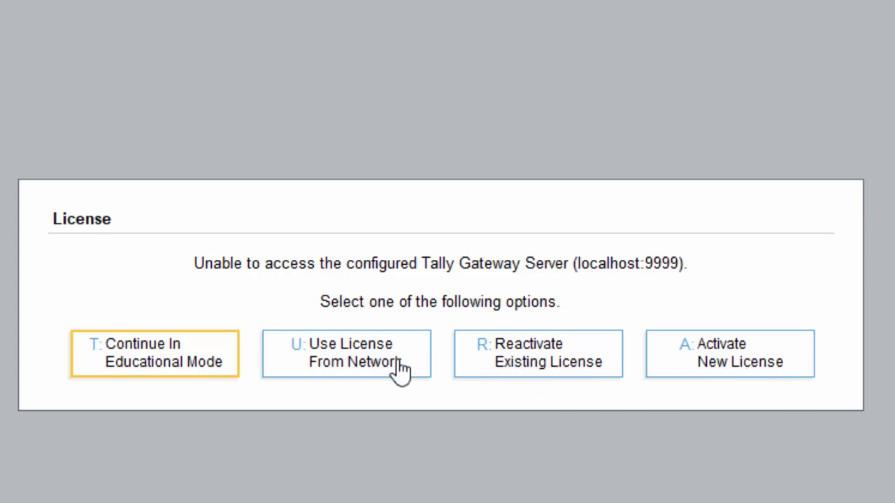
click(188, 366)
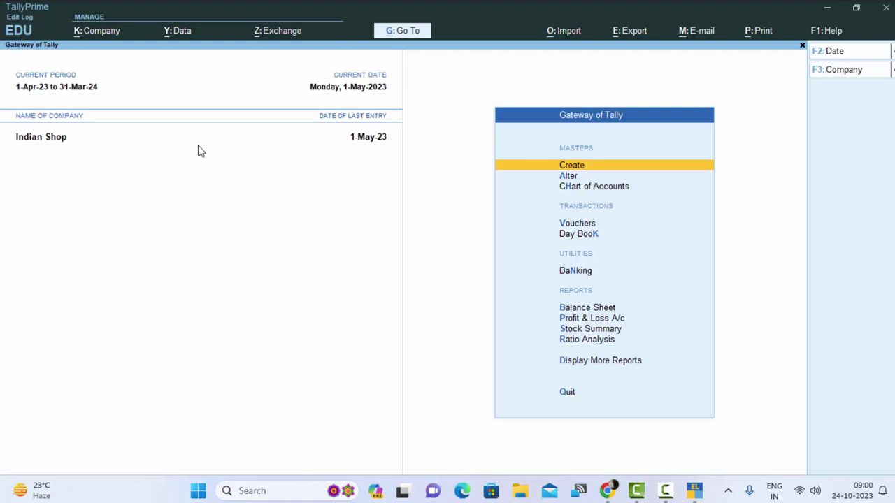
Step: Start creating a new company named My Shopping Complex and keep the same mailing name
key(F3)
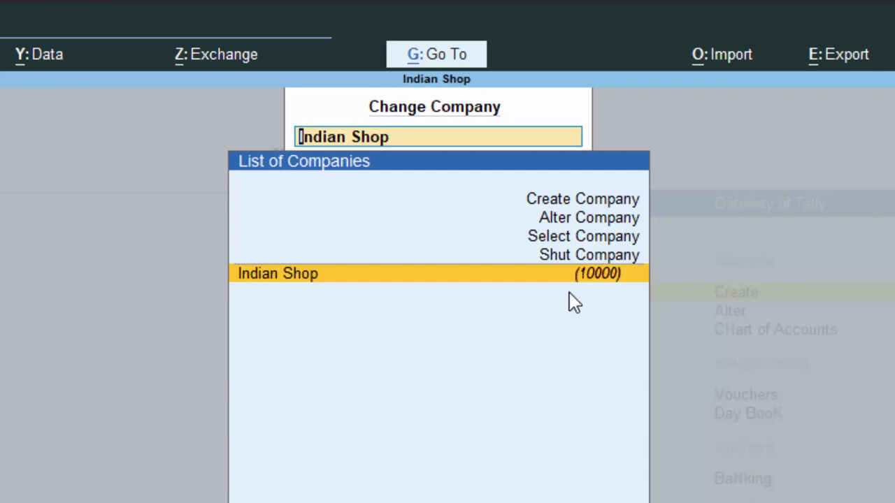
key(Up)
key(Up)
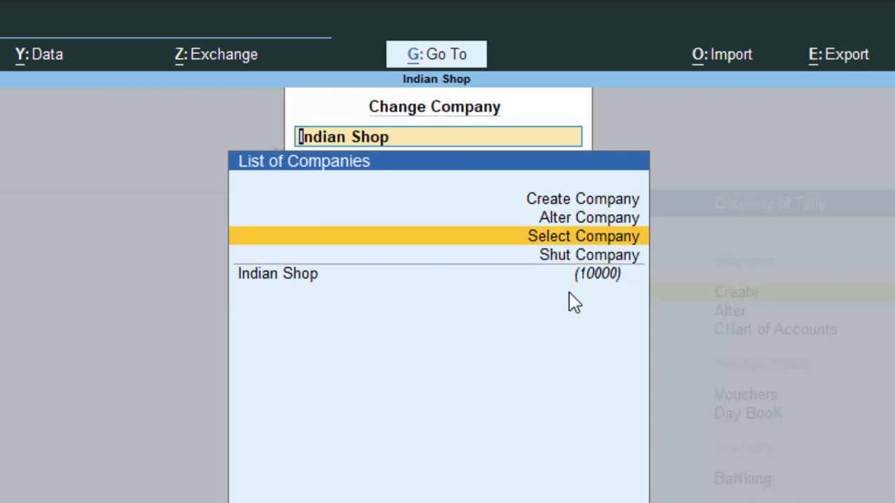
key(Up)
key(Up)
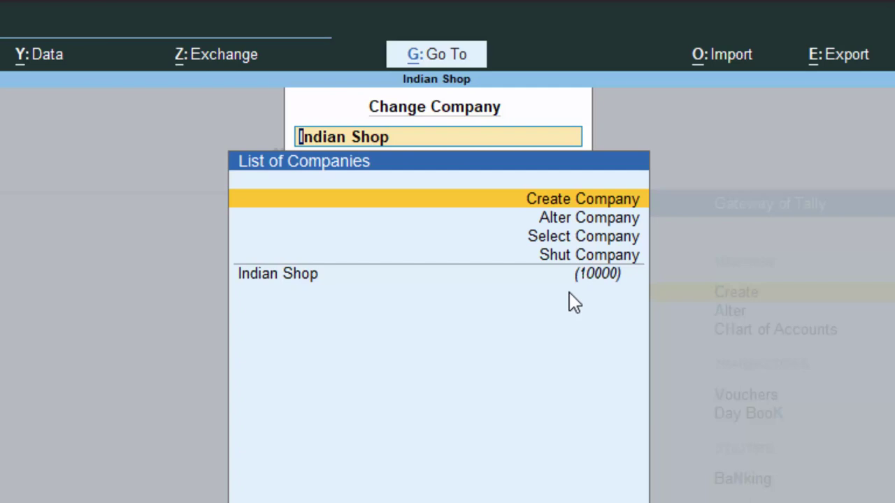
key(Return)
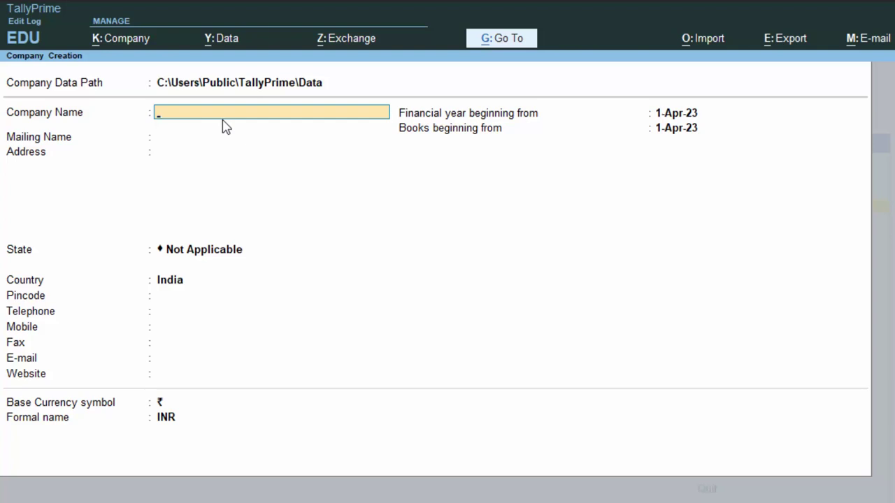
text(My Shopping Complex)
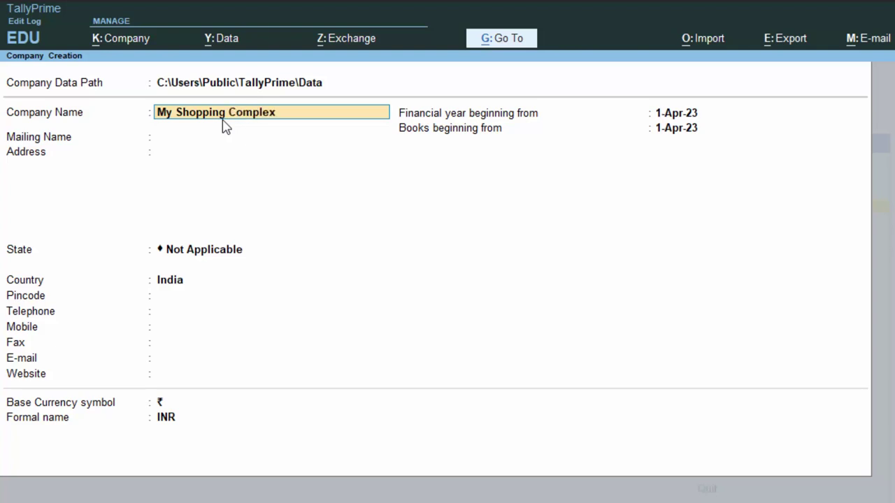
key(Return)
key(Return)
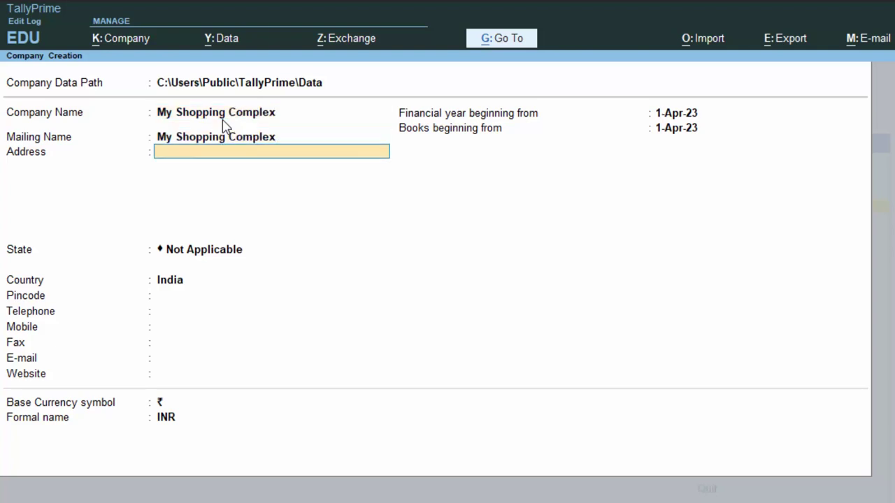
Step: Enter the company's address and pincode, and choose Andhra Pradesh as its state
text(New Colony Deoria)
key(Return)
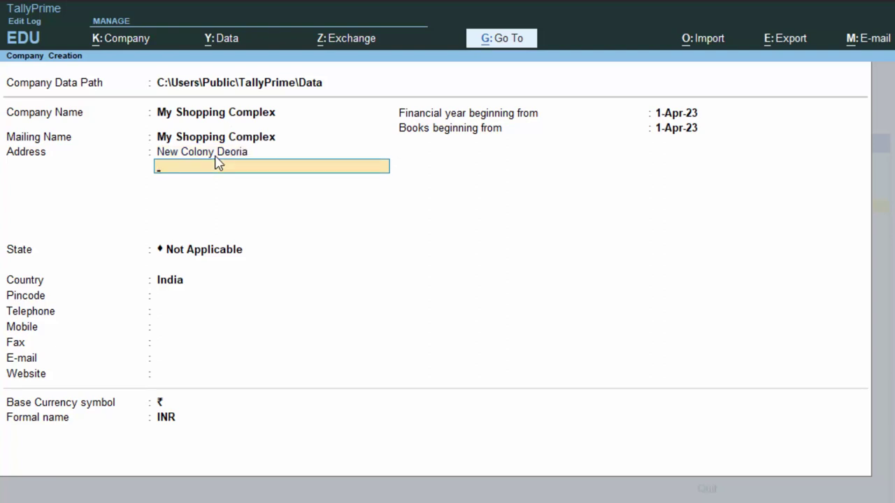
key(Return)
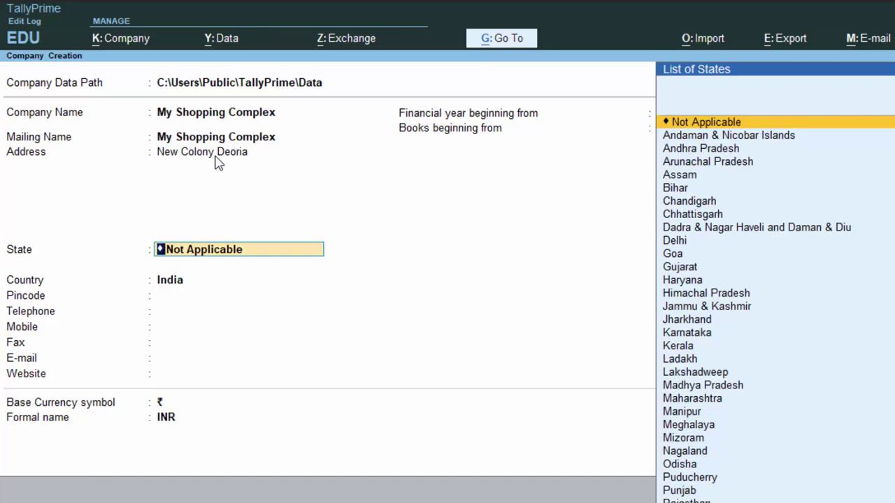
key(Down)
key(Down)
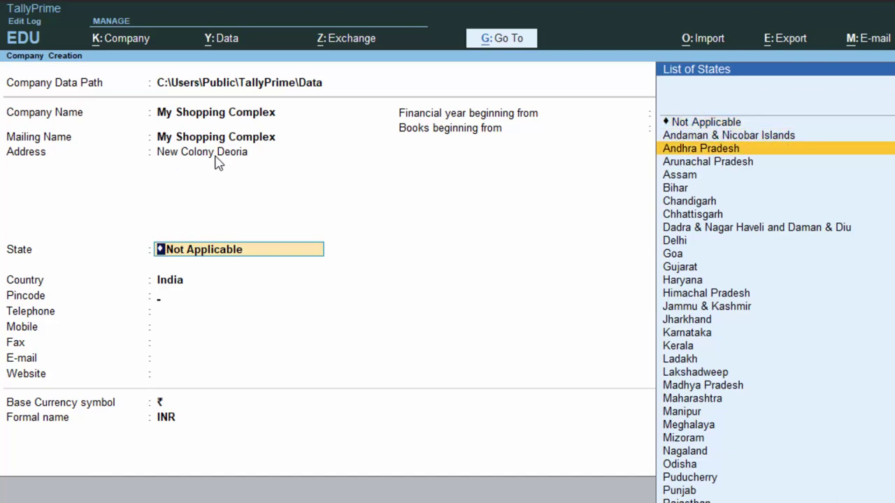
key(Return)
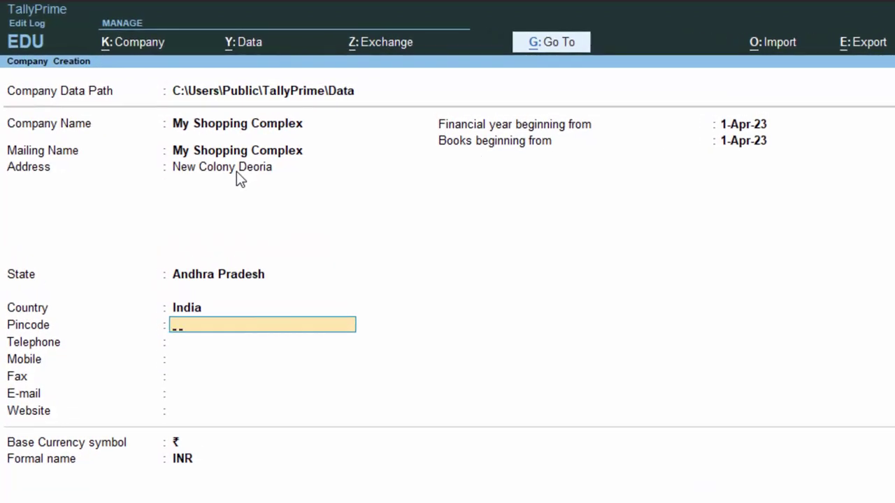
text(274001)
key(Return)
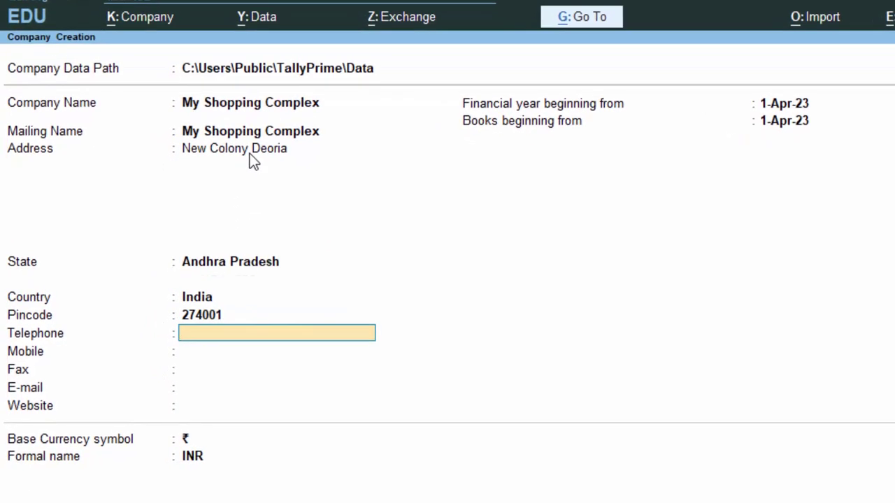
Step: Leave the contact fields blank, keep the financial year, books and currency defaults, and accept the company creation
key(Return)
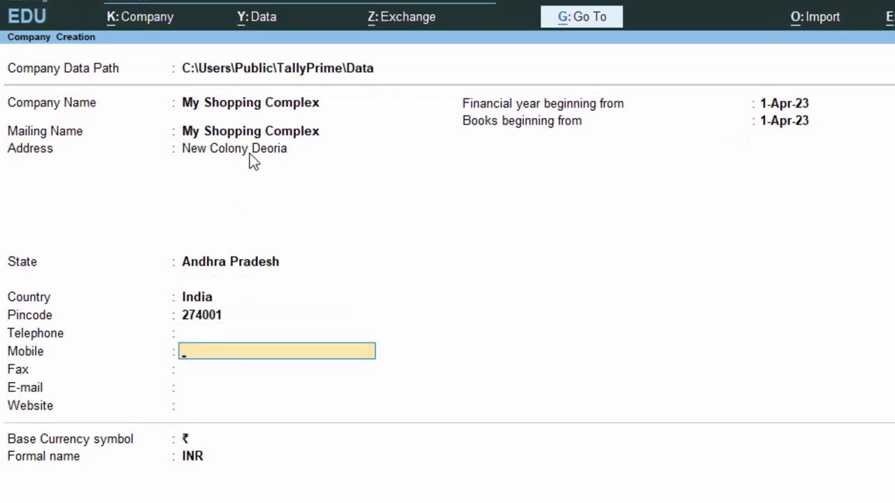
key(Return)
key(Return)
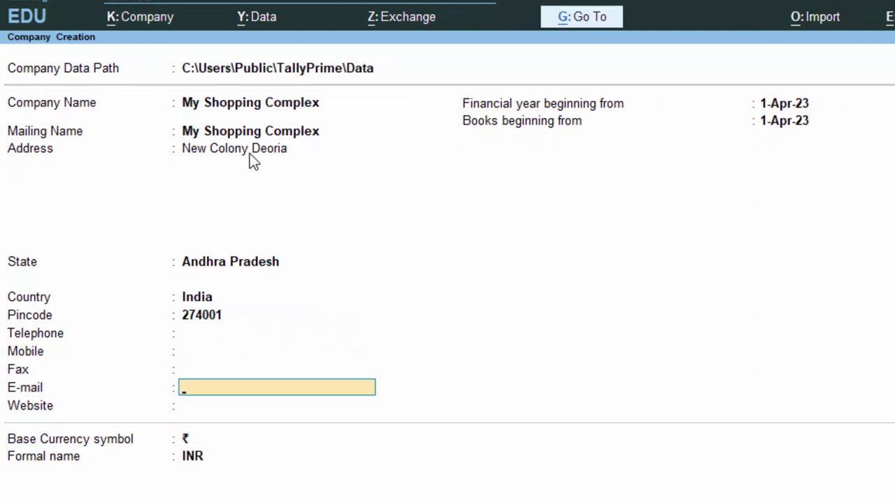
key(Return)
key(Return)
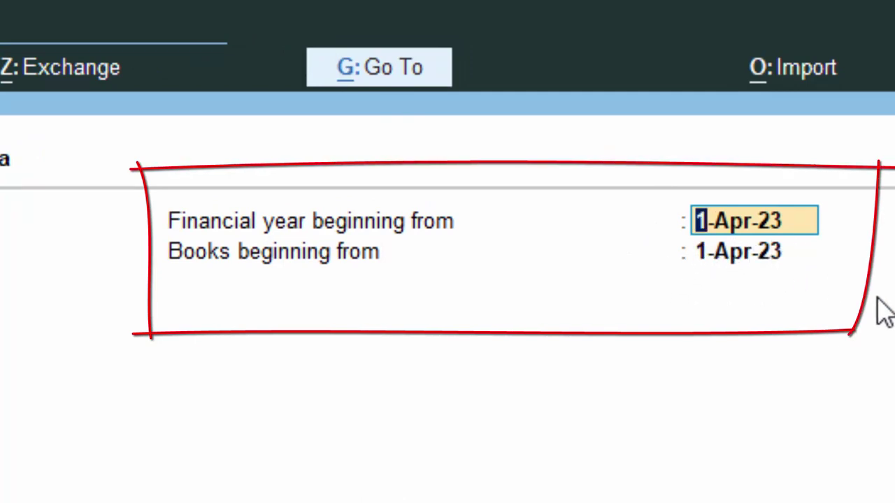
key(Return)
key(Return)
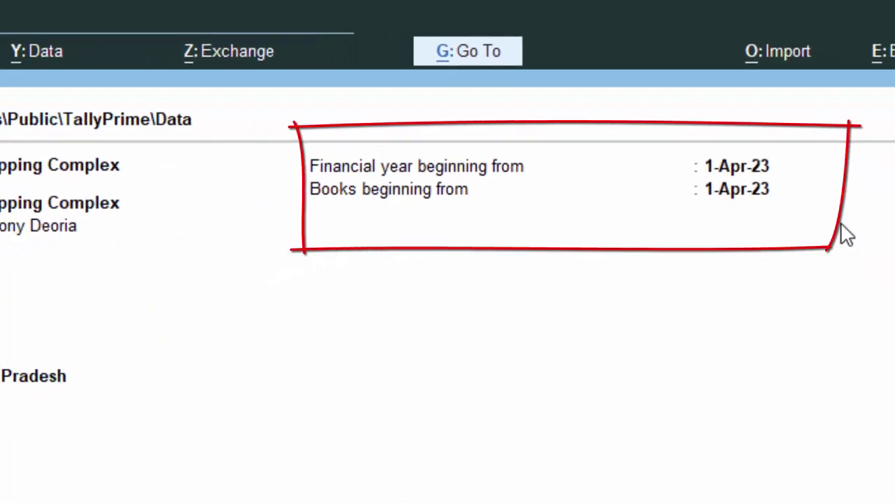
key(Return)
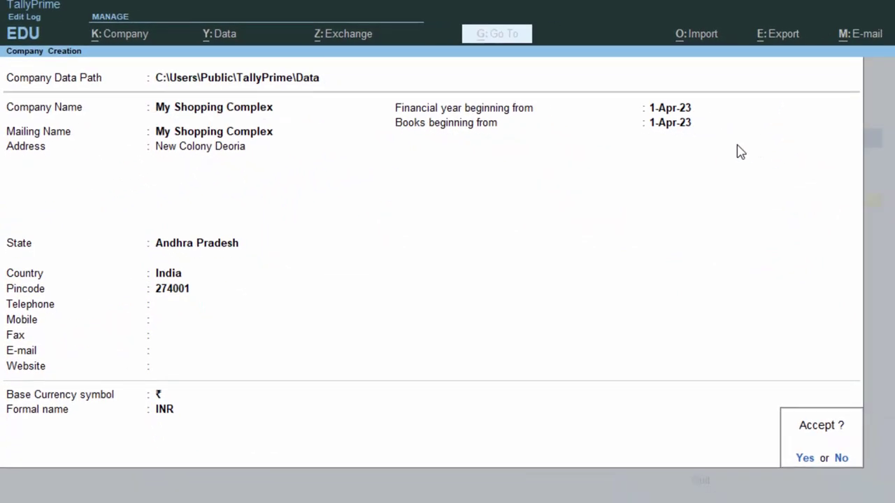
key(Return)
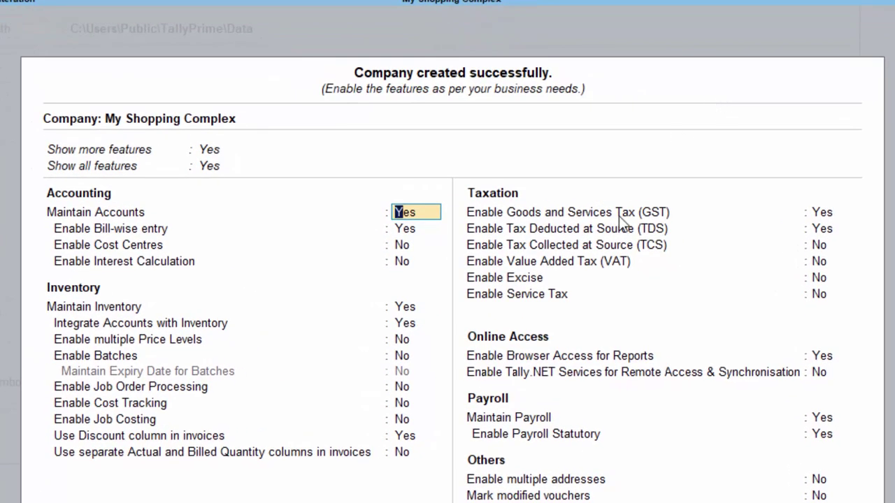
Step: Save the new company's features with their default settings
key(Return)
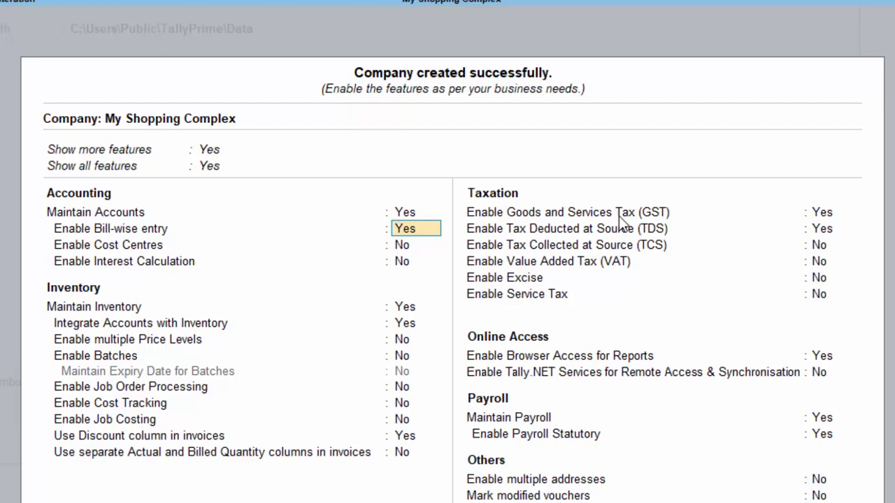
key(Return)
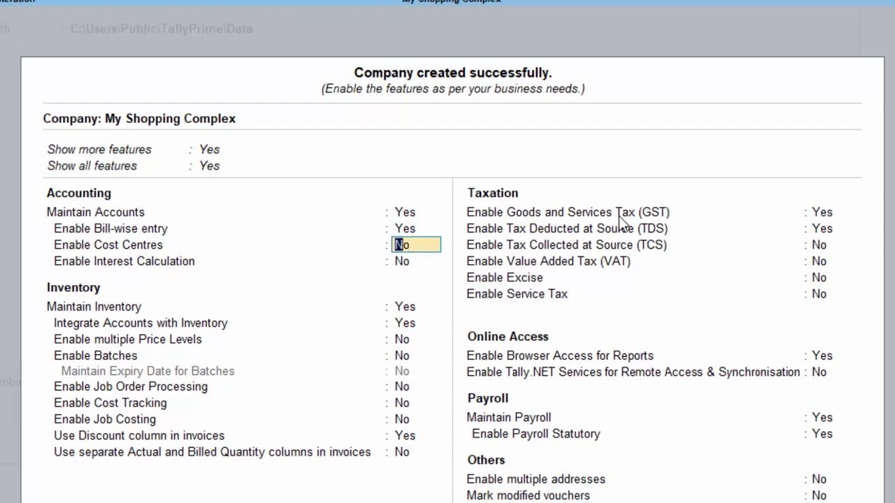
key(ctrl+a)
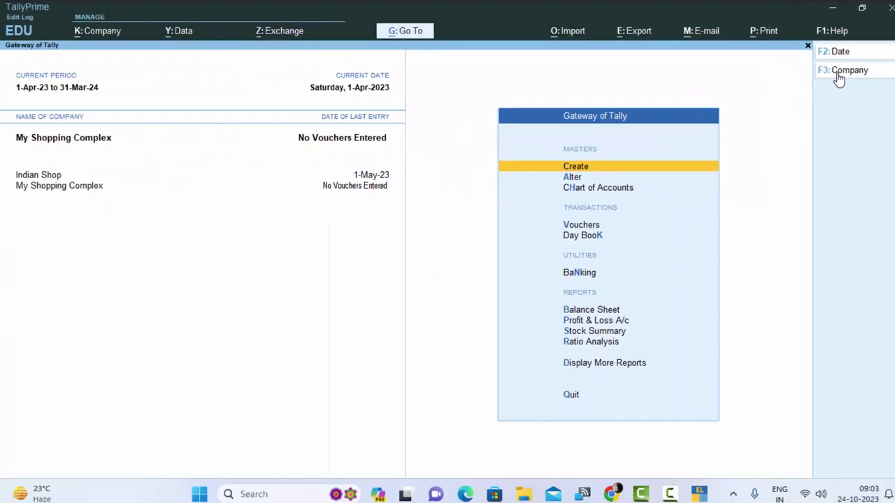
Step: Open My Shopping Complex for alteration and set its state to Uttar Pradesh
click(839, 71)
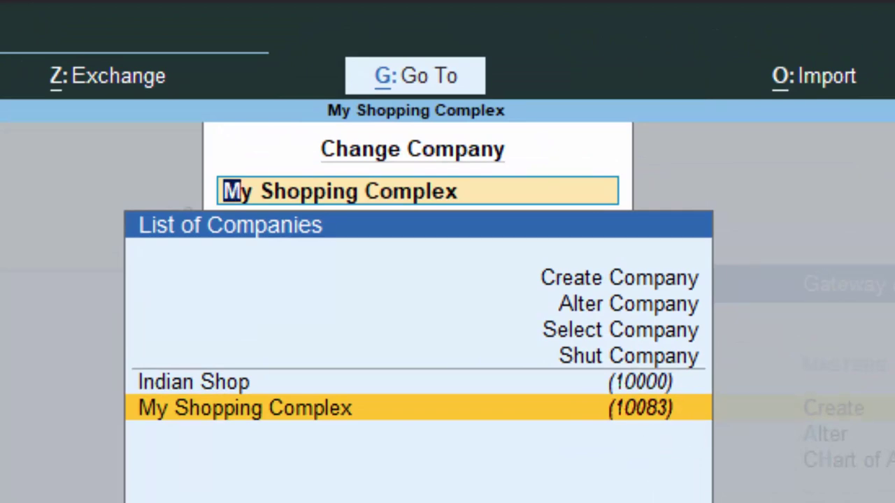
key(Up)
key(Up)
key(Up)
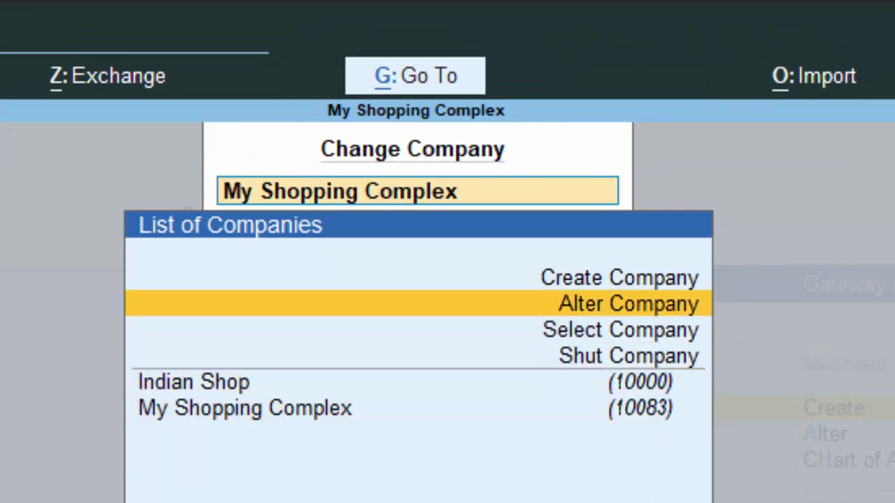
key(Return)
key(Return)
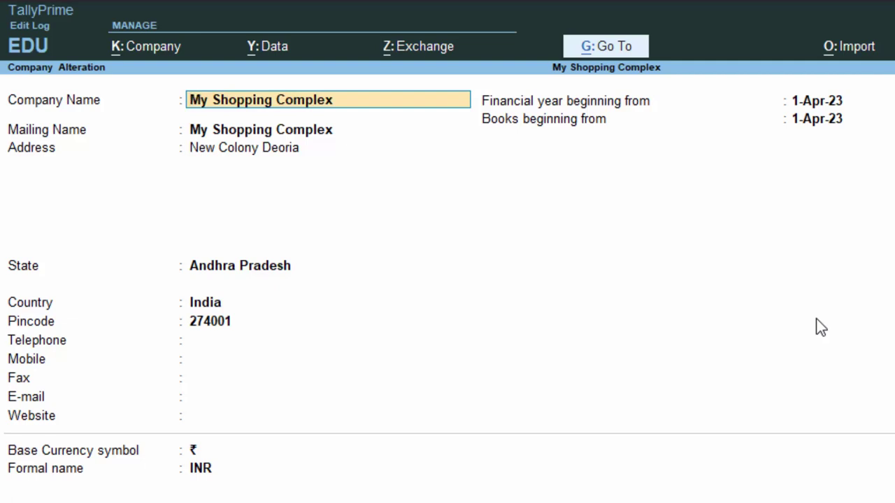
key(Return)
key(Return)
key(Return)
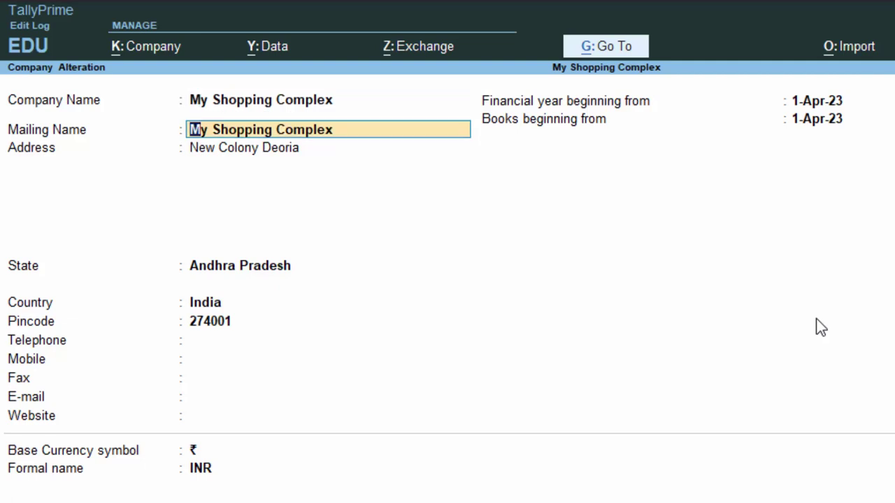
key(Return)
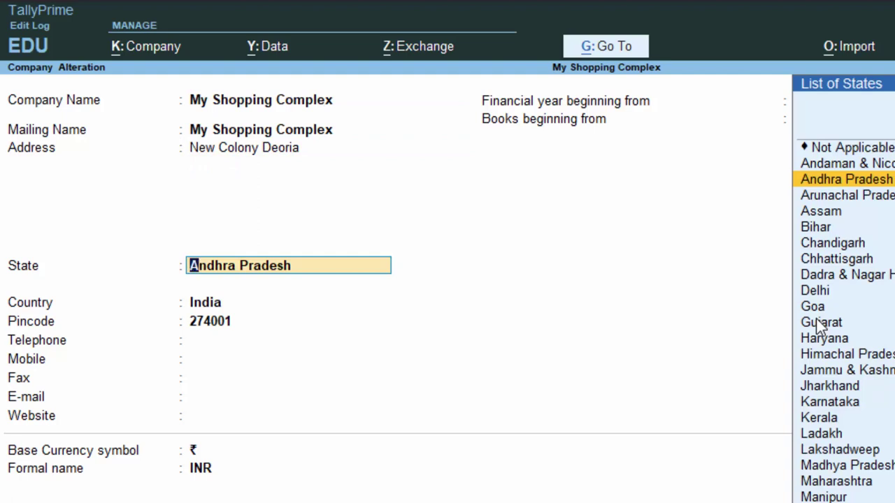
text(U)
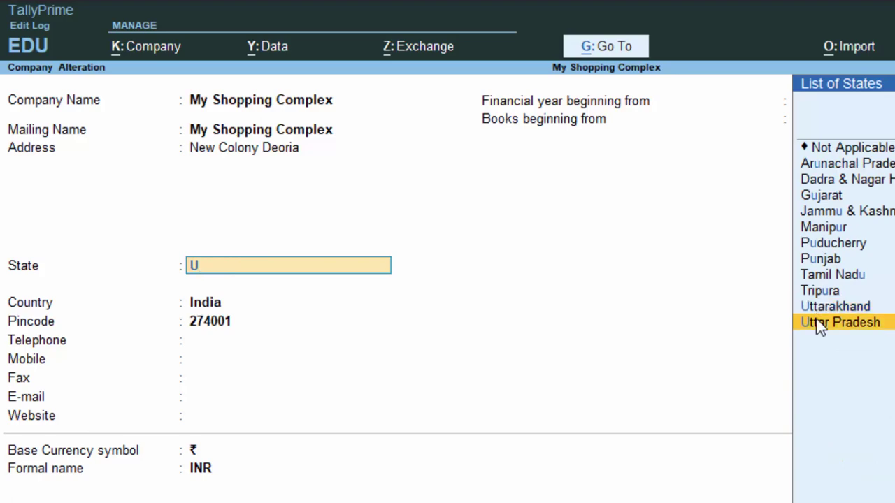
click(821, 323)
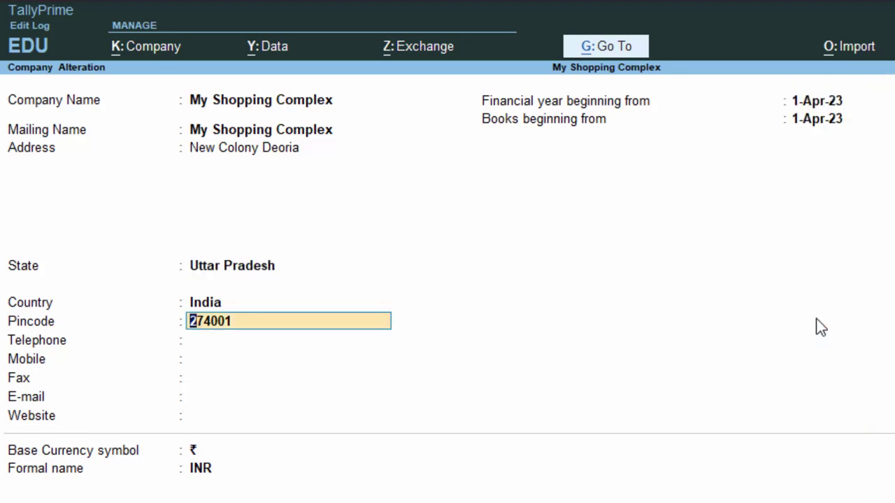
Step: Keep the remaining company details as they are and accept the company alteration
key(Return)
key(Return)
key(Return)
key(Return)
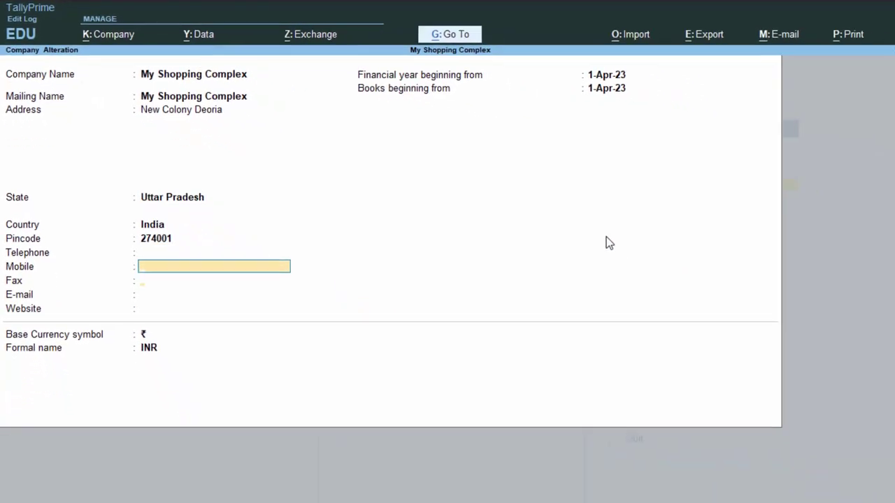
key(Return)
key(Return)
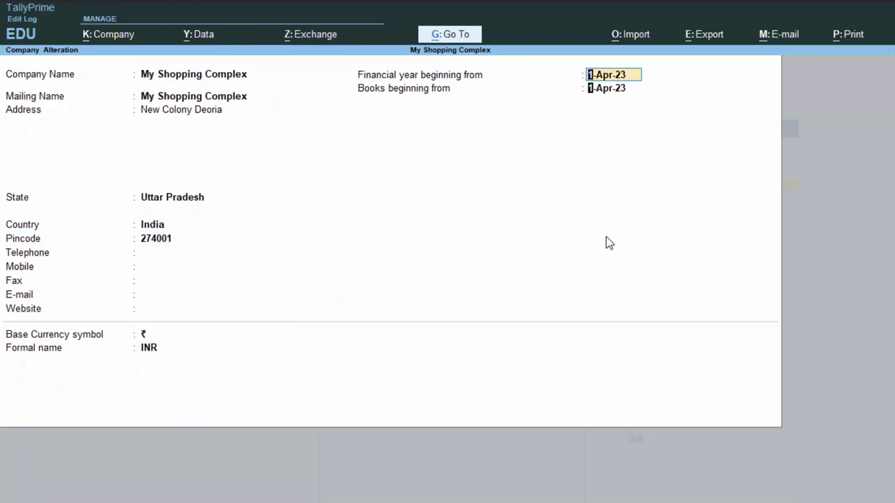
key(Return)
key(Return)
key(Return)
key(Return)
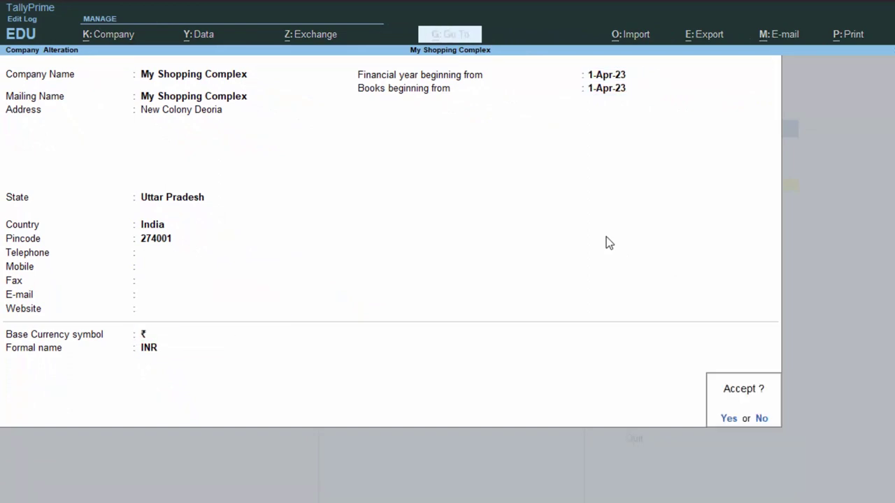
key(Return)
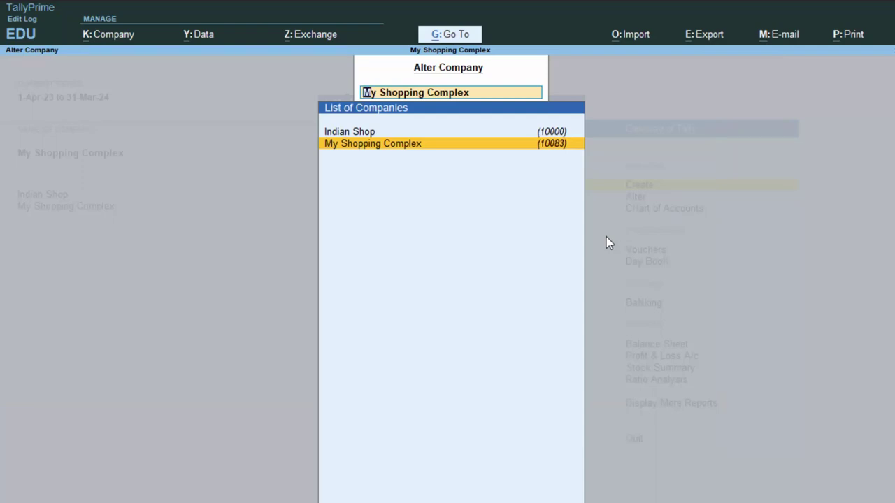
Step: Request deletion of My Shopping Complex from its alteration form, decline the deletion, and return to the Gateway of Tally
key(Return)
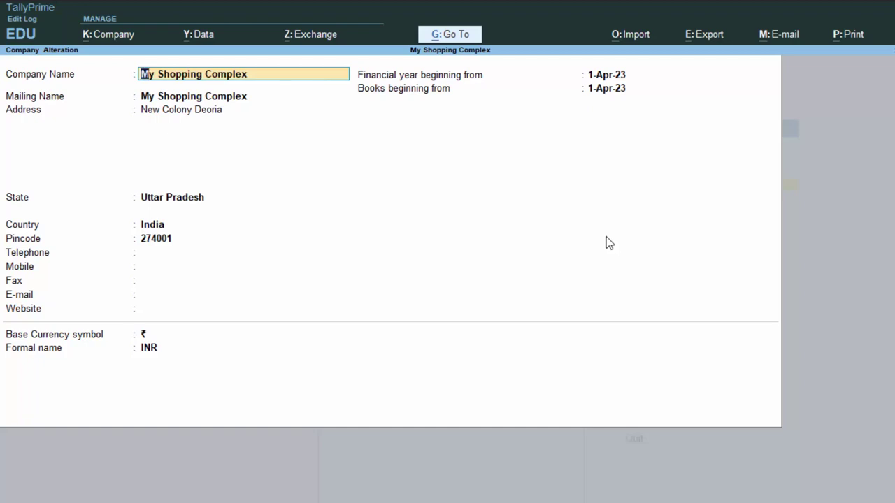
key(alt+d)
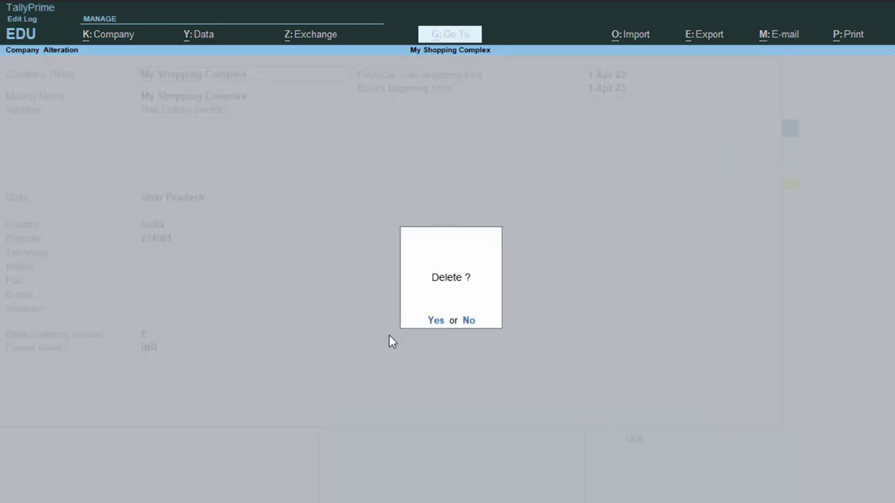
click(468, 320)
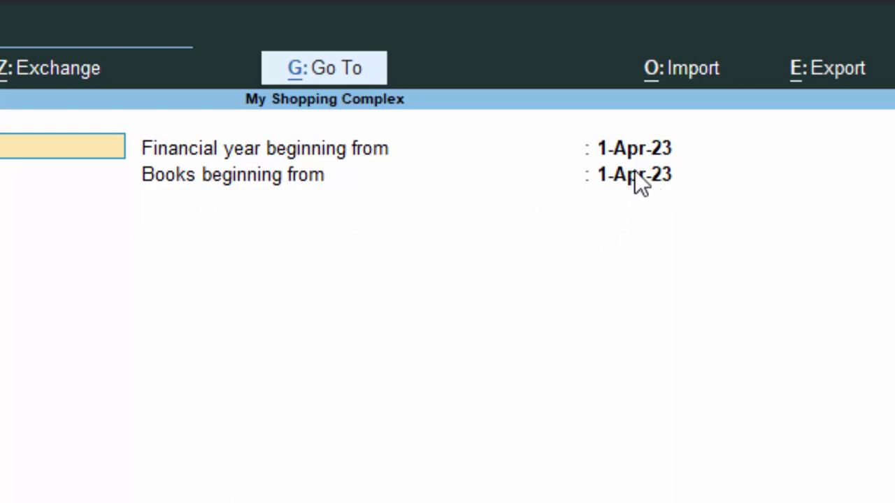
key(ctrl+k)
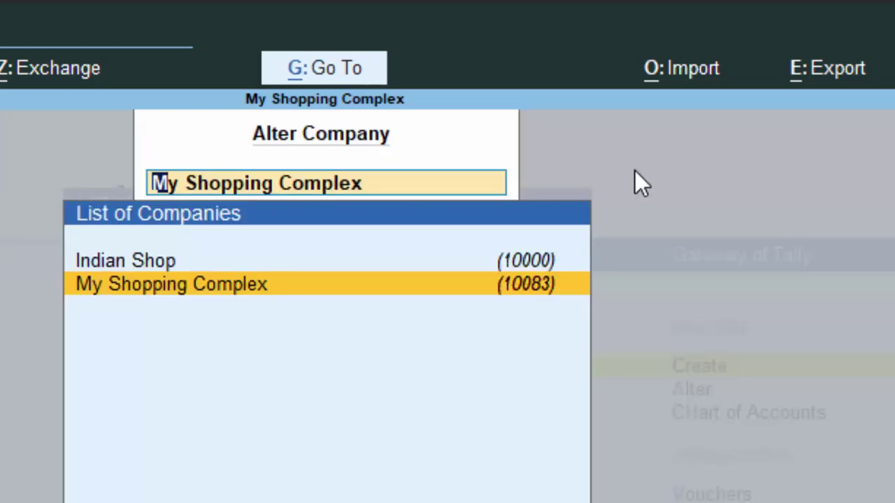
key(Escape)
key(Escape)
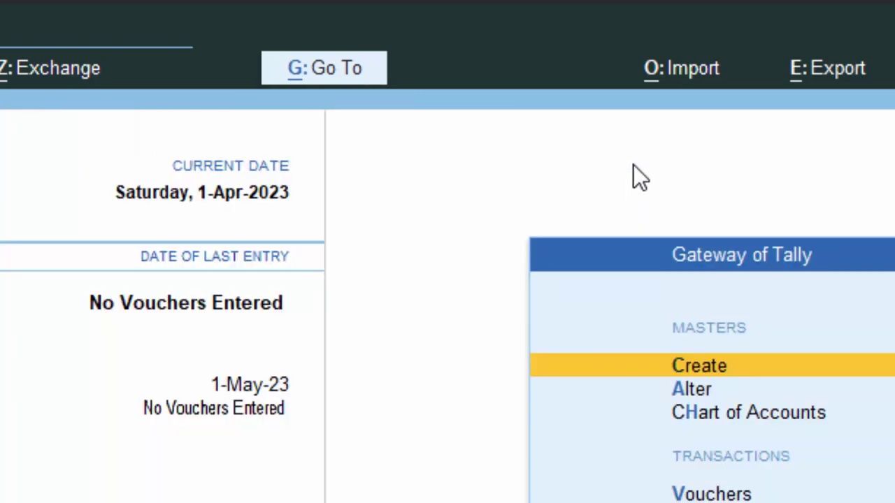